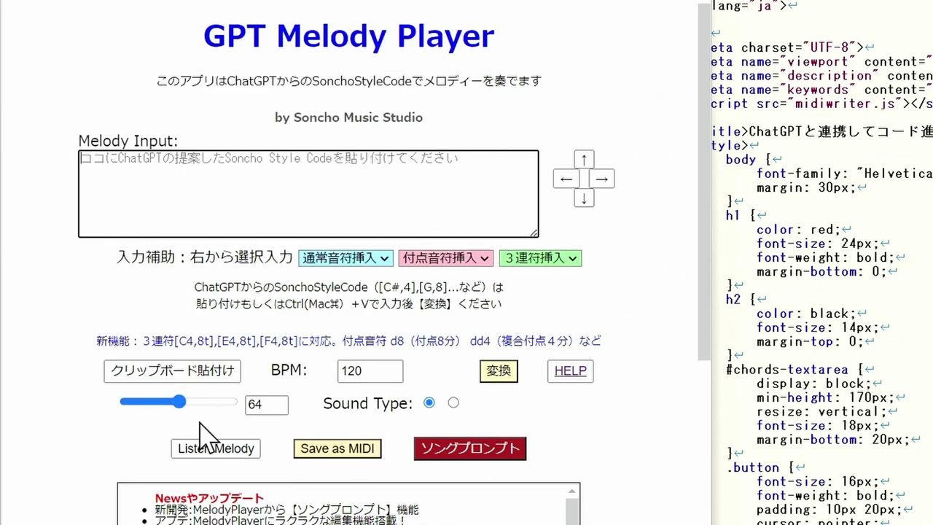
# Paste the copied ChatGPT melody code into the melody input and save it as melody (3).mid in the sampleMIDI folder
pyautogui.click(205, 370)
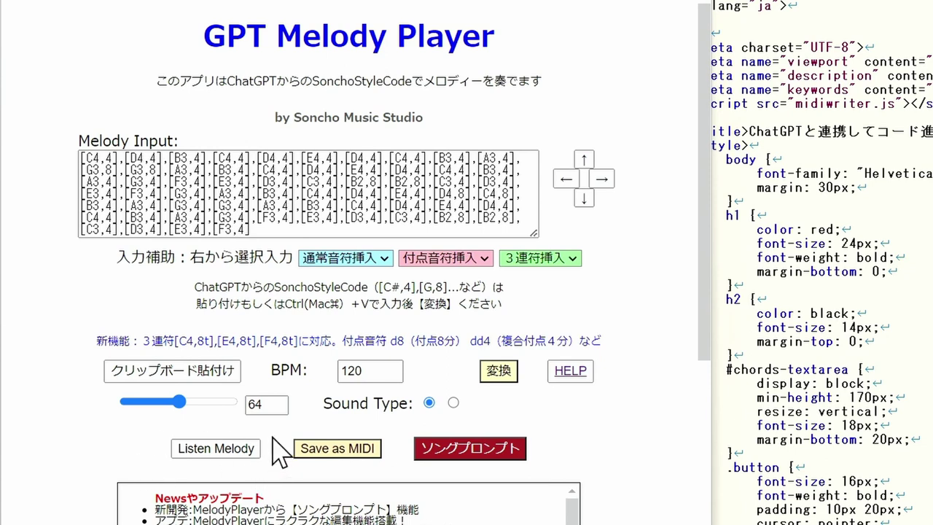
pyautogui.click(335, 450)
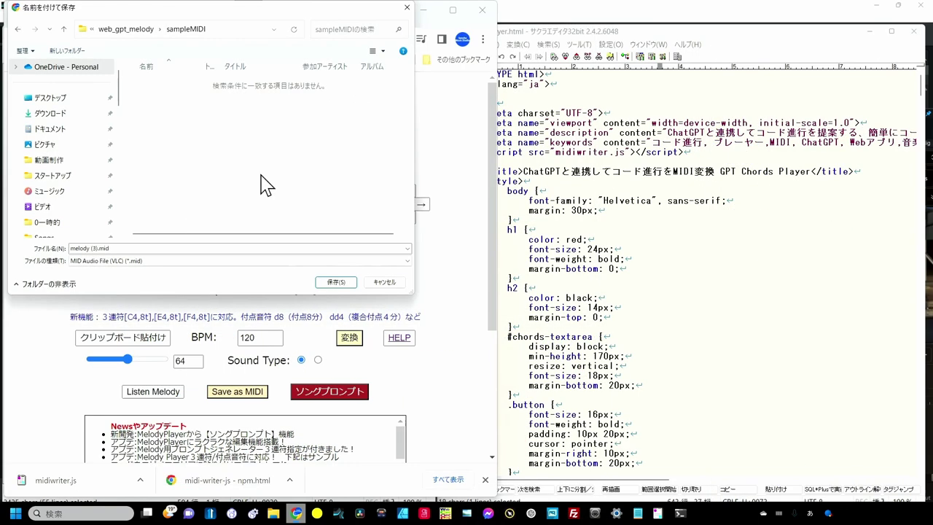
pyautogui.click(336, 282)
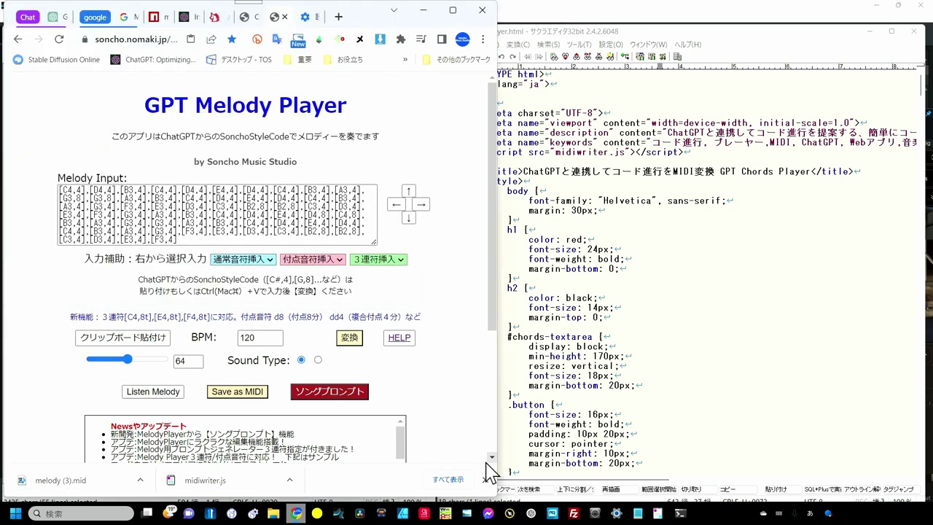
# Switch to Studio One and load melody (3).mid from the sampleMIDI folder as the source for EZkeys 2's Bandmate
pyautogui.click(339, 514)
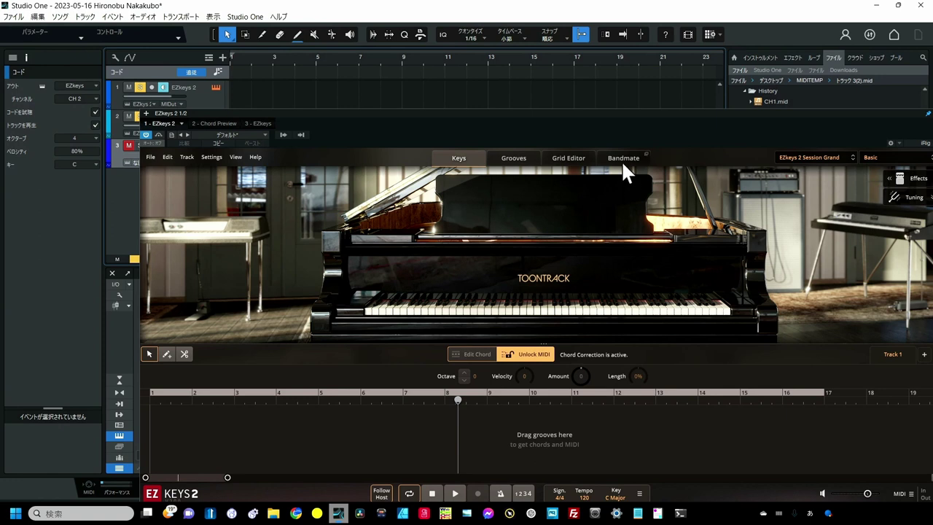
pyautogui.click(624, 156)
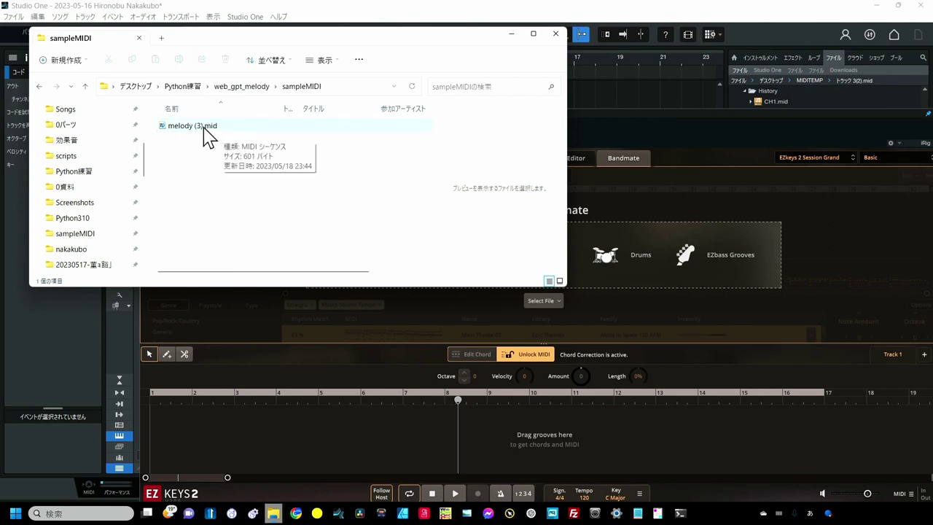
pyautogui.moveTo(203, 127); pyautogui.dragTo(620, 248)
pyautogui.click(620, 252)
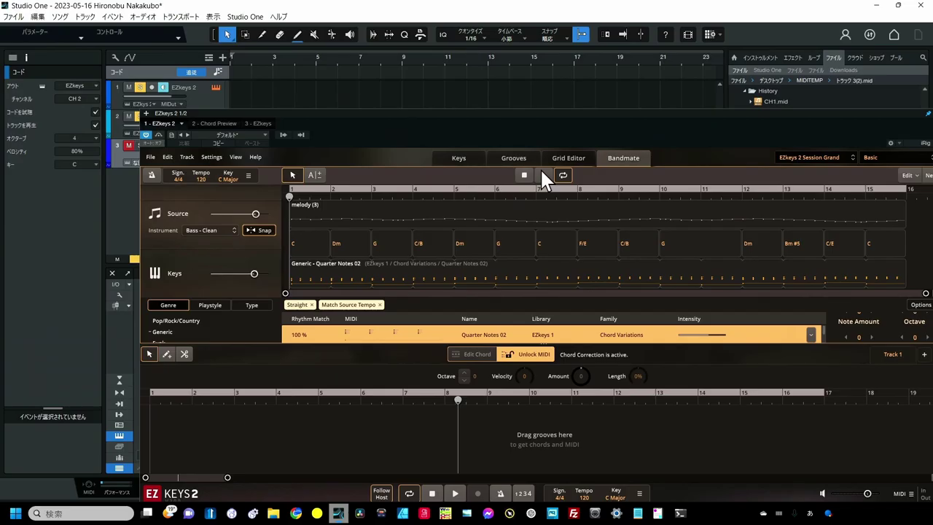
# Set the Bandmate source instrument to Keys - Organ and play the melody together with the suggested chords
pyautogui.click(397, 132)
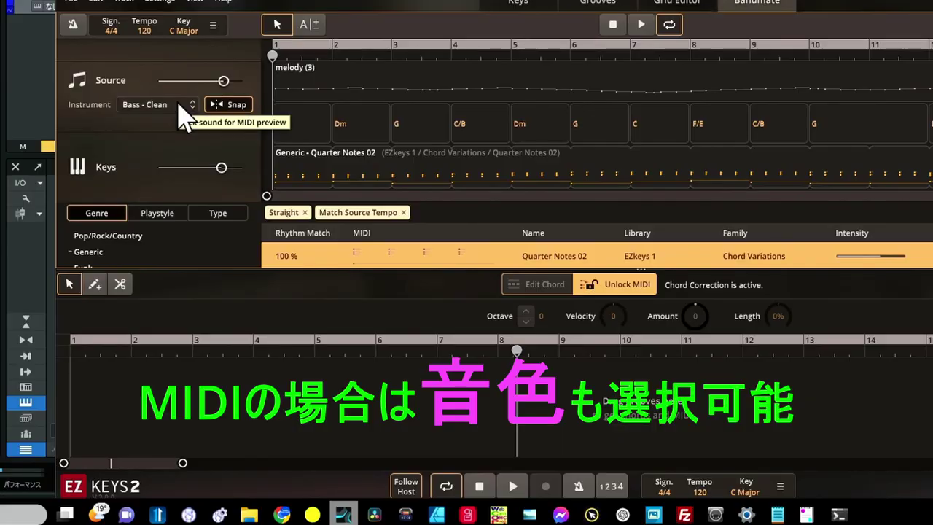
pyautogui.click(227, 231)
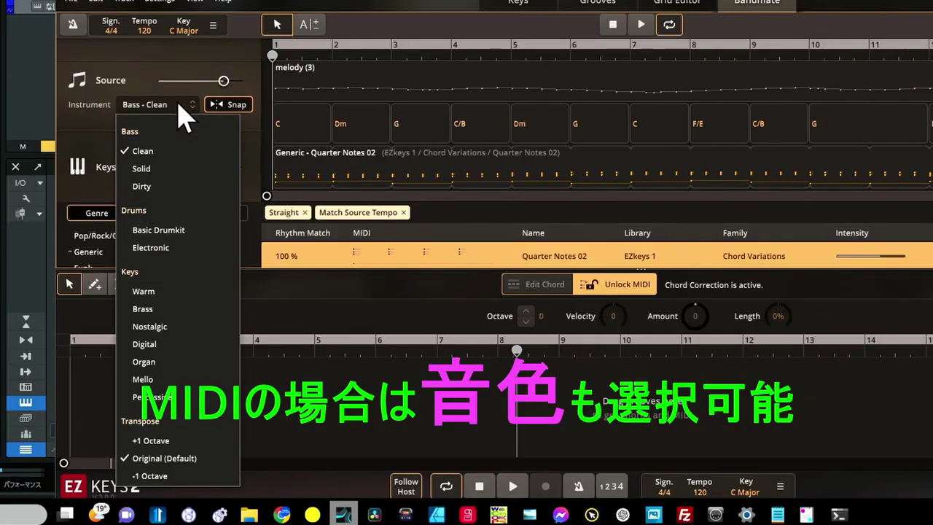
pyautogui.click(156, 365)
pyautogui.click(641, 26)
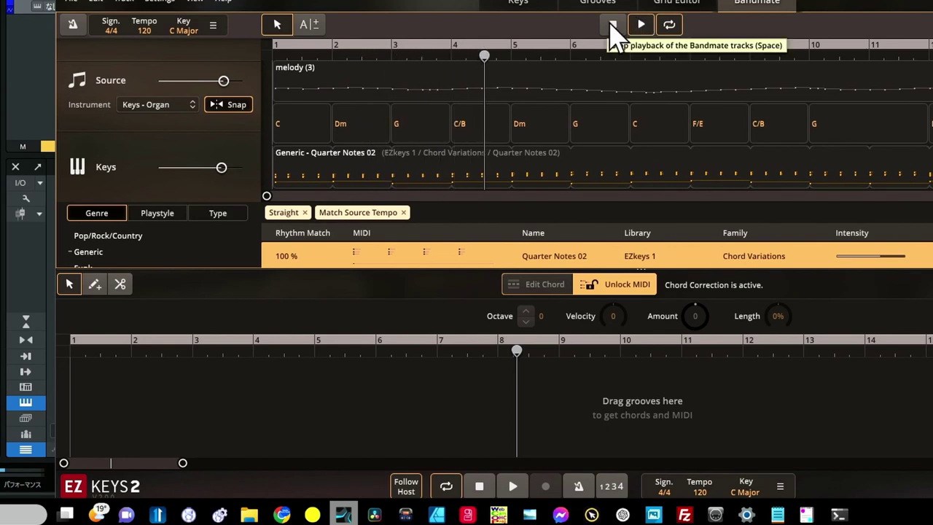
pyautogui.click(613, 25)
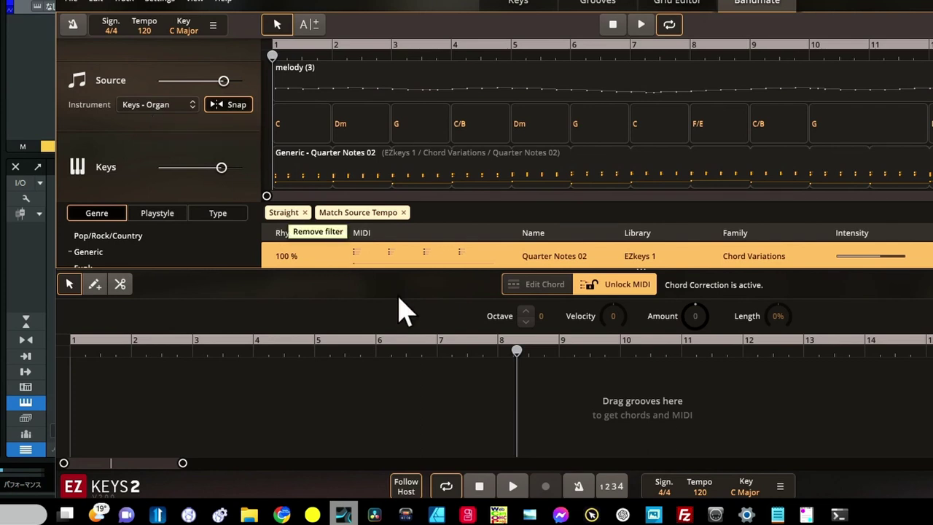
# Copy the Bandmate's Quarter Notes 02 chord part into the song track, starting at bar 1
pyautogui.click(452, 172)
pyautogui.moveTo(452, 171); pyautogui.dragTo(78, 405)
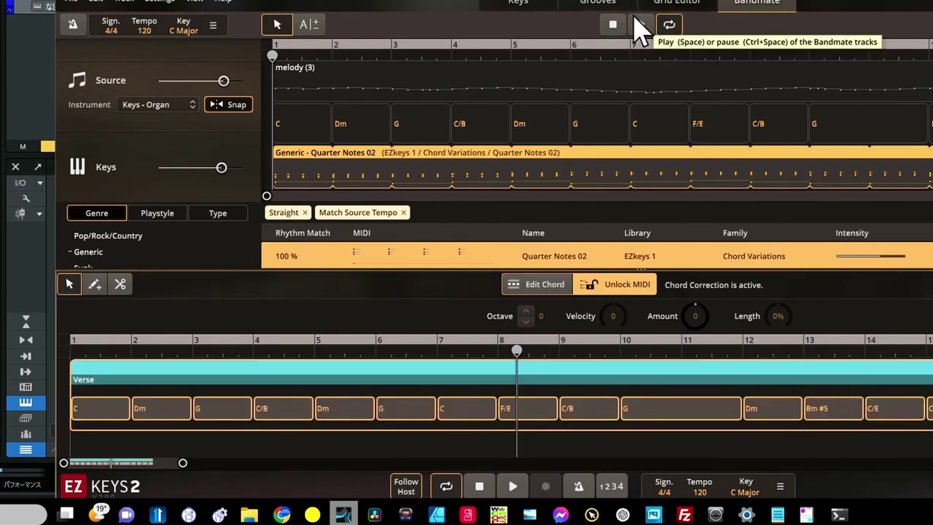
# Clear the groove browser's filters and filter grooves by Pop/Rock/Country, Standard play style, Straight type and 1/8 resolution
pyautogui.click(609, 7)
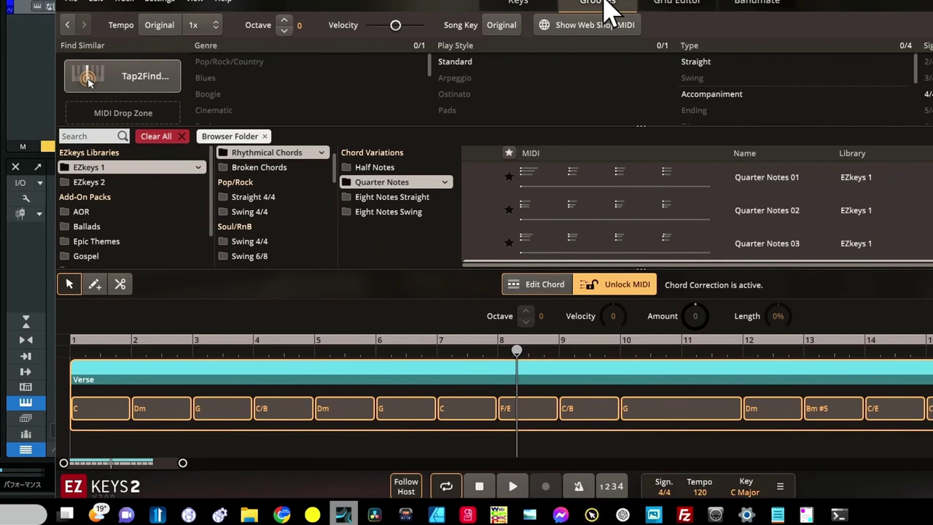
pyautogui.click(182, 140)
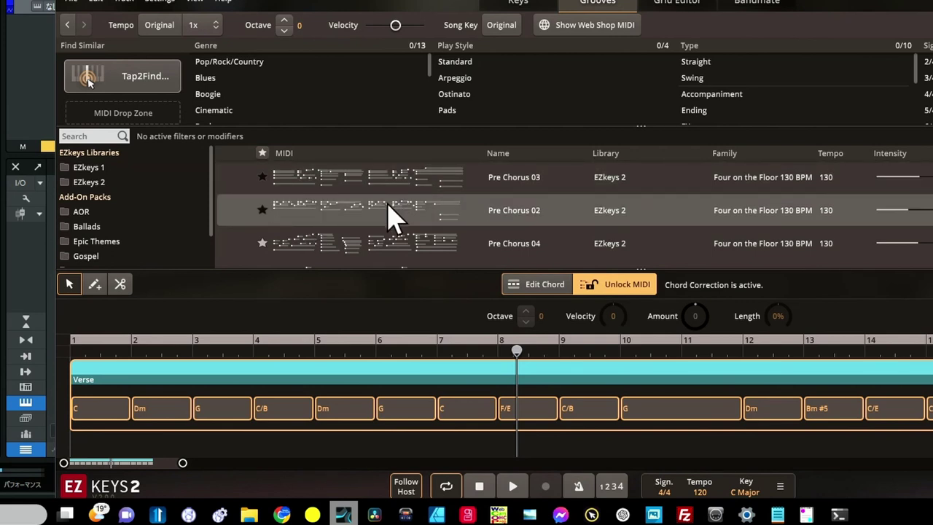
pyautogui.scroll(-8, 389, 211)
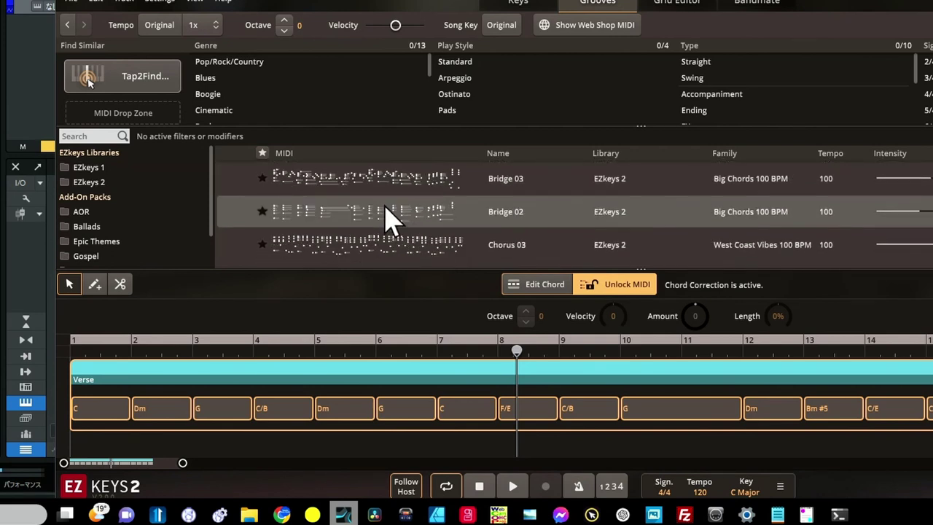
pyautogui.scroll(-3, 365, 233)
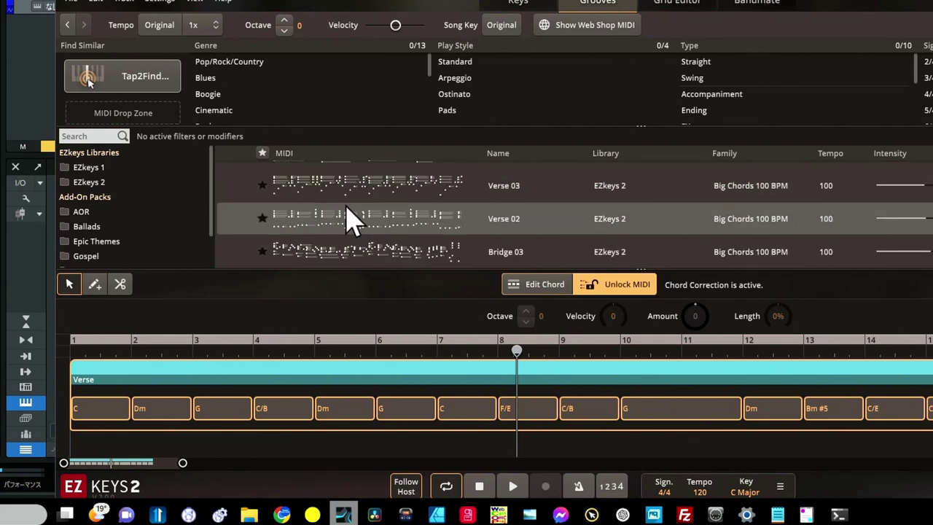
pyautogui.click(243, 61)
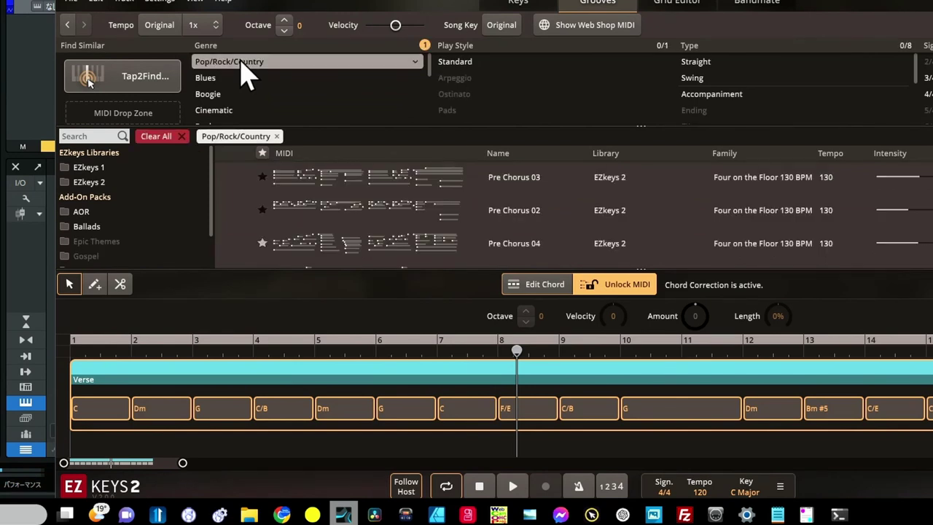
pyautogui.click(453, 63)
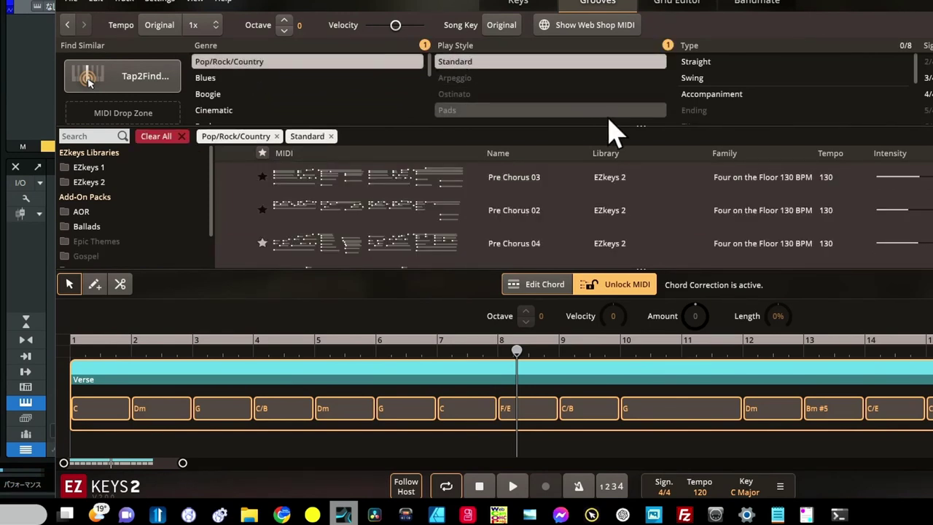
pyautogui.click(698, 66)
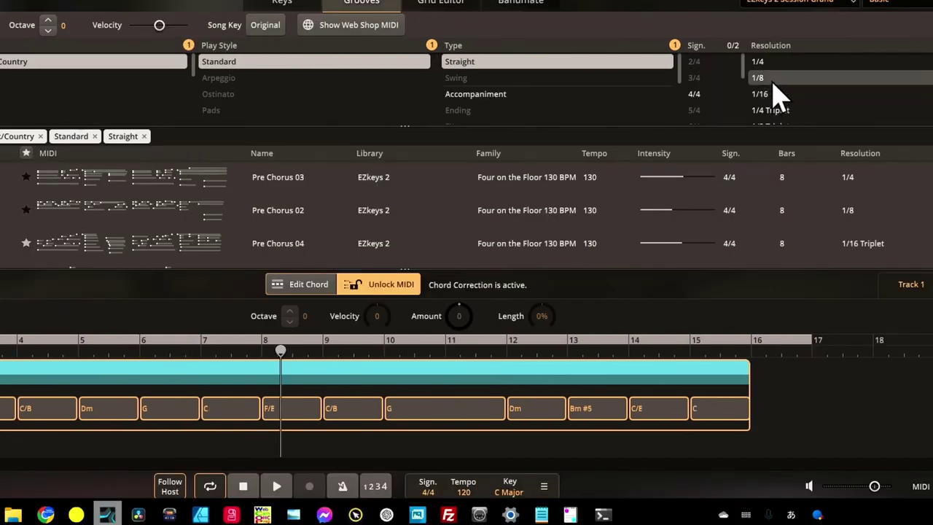
pyautogui.click(774, 79)
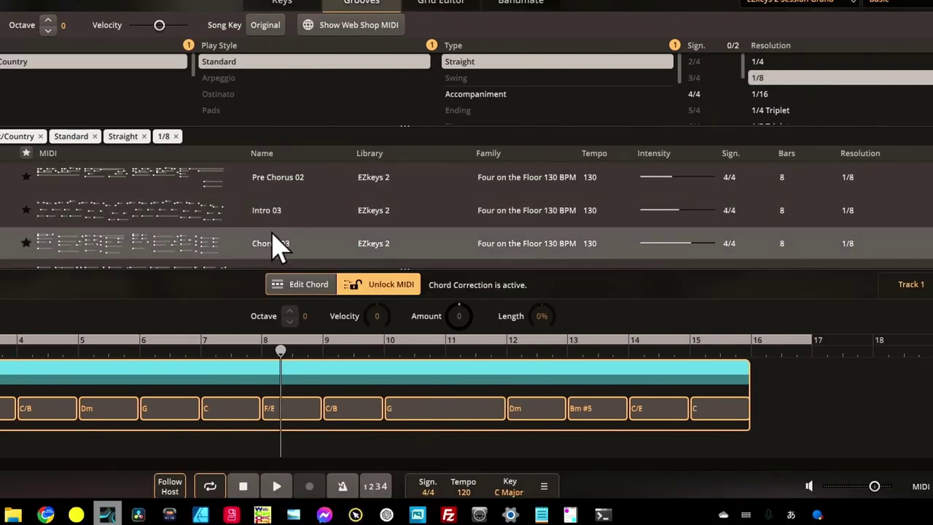
# Audition the Chorus 03 groove from the Four on the Floor 130 BPM family
pyautogui.click(4, 246)
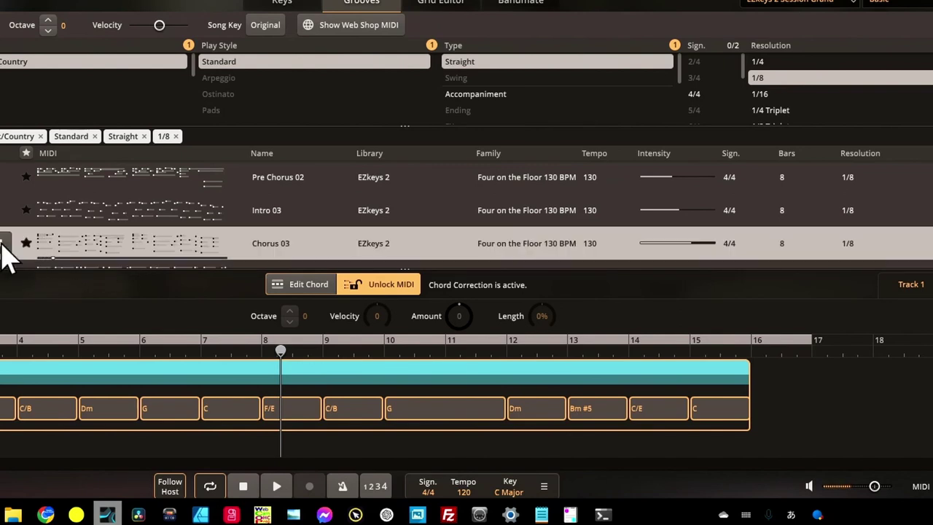
pyautogui.scroll(-2, 3, 246)
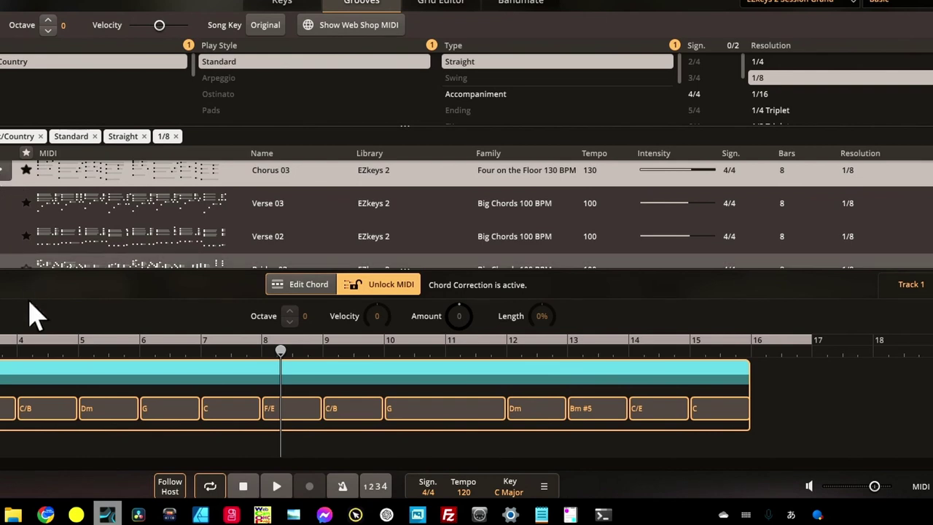
# Look up the ideal BPM in the ChatGPT conversation in Chrome and set the Studio One song tempo to 85
pyautogui.moveTo(48, 515)
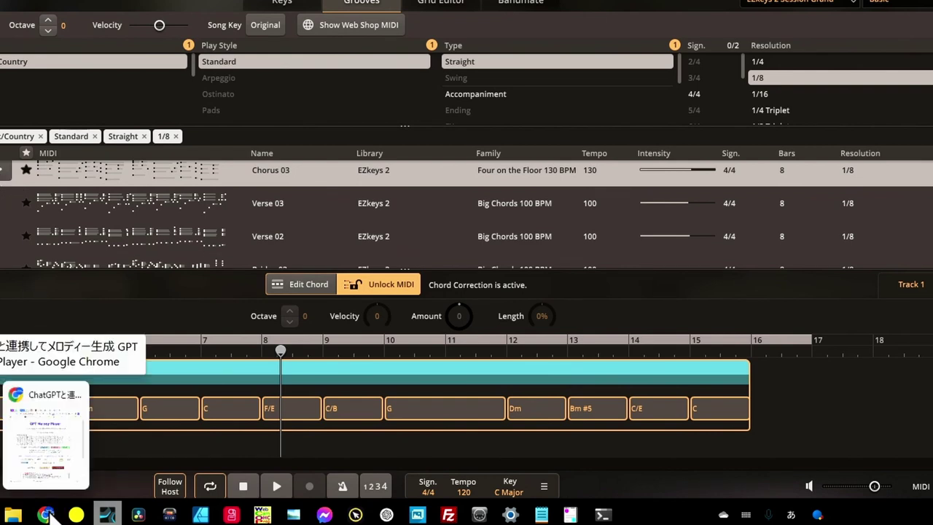
pyautogui.click(45, 434)
pyautogui.click(58, 17)
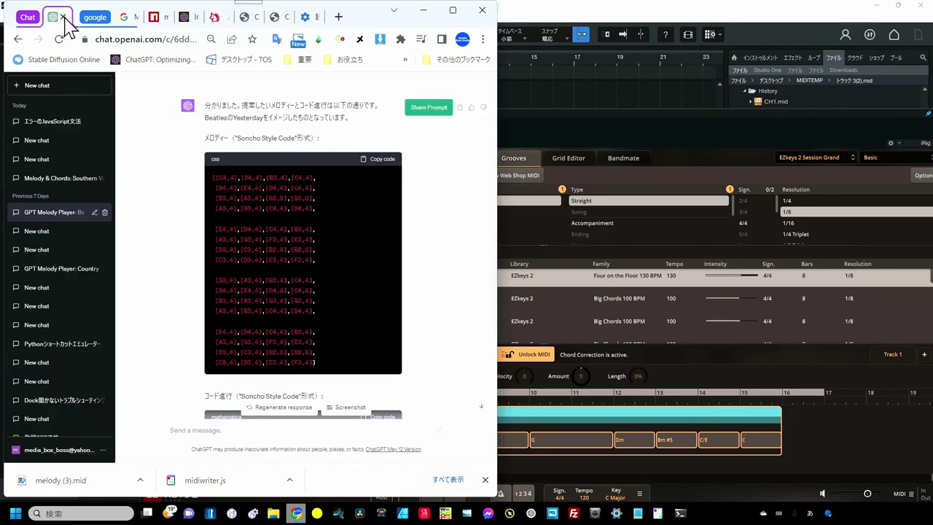
pyautogui.scroll(-3, 187, 251)
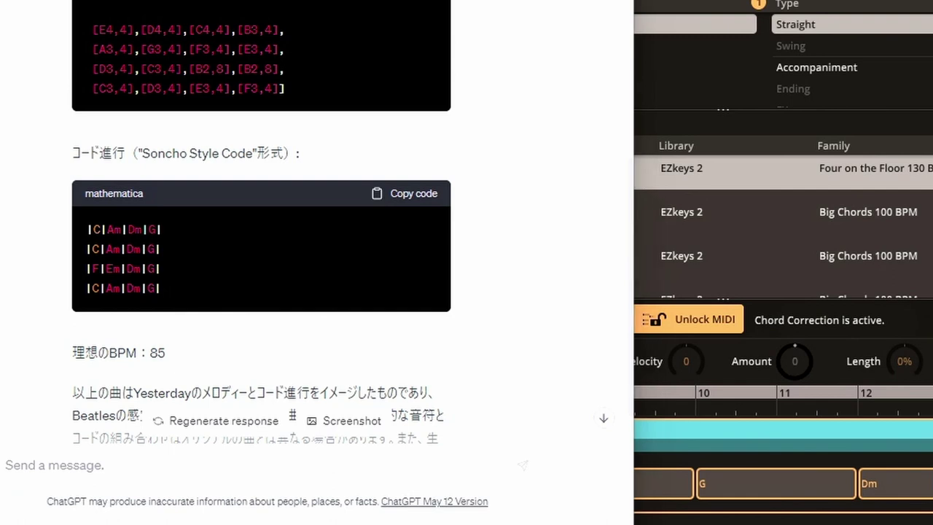
pyautogui.click(516, 2)
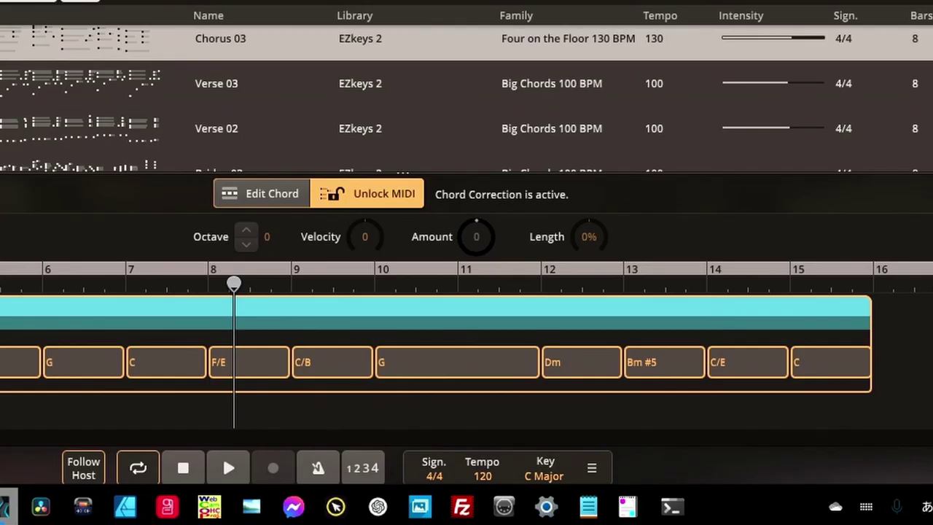
pyautogui.moveTo(516, 2); pyautogui.dragTo(495, 0)
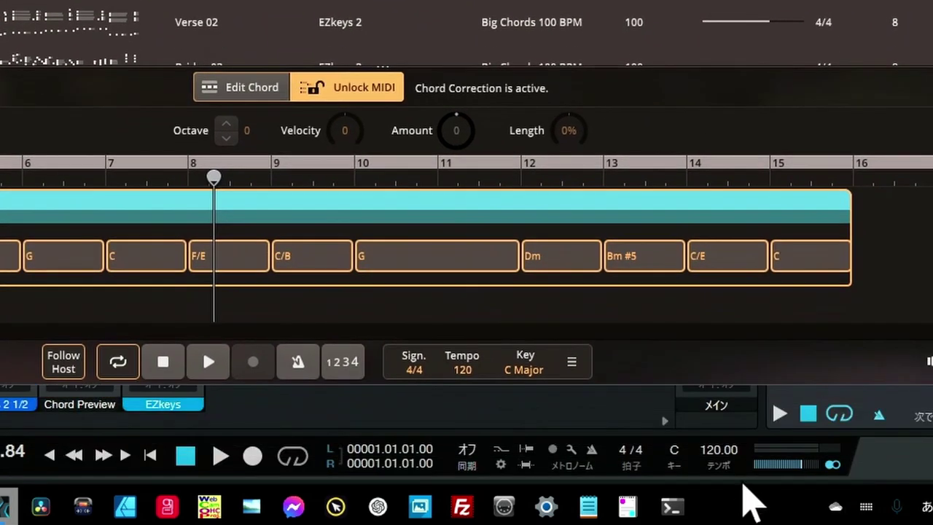
pyautogui.doubleClick(722, 449)
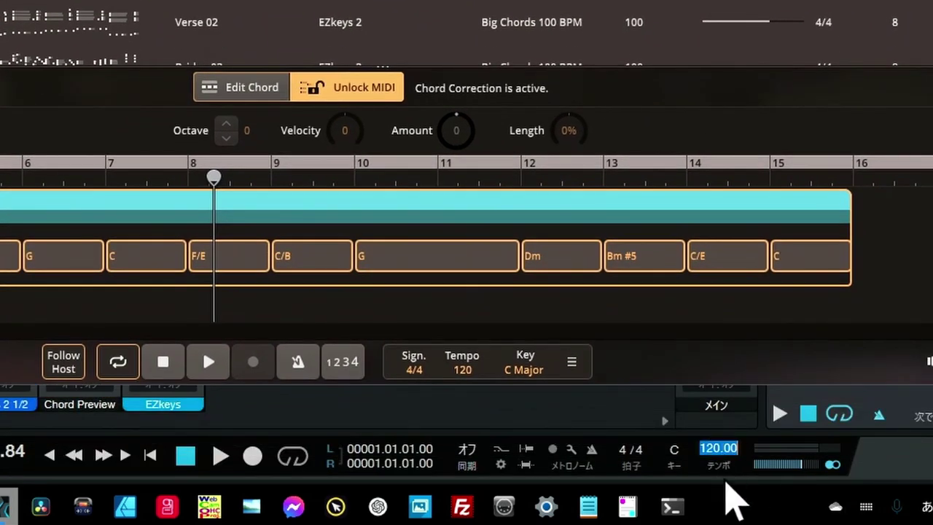
pyautogui.write('85')
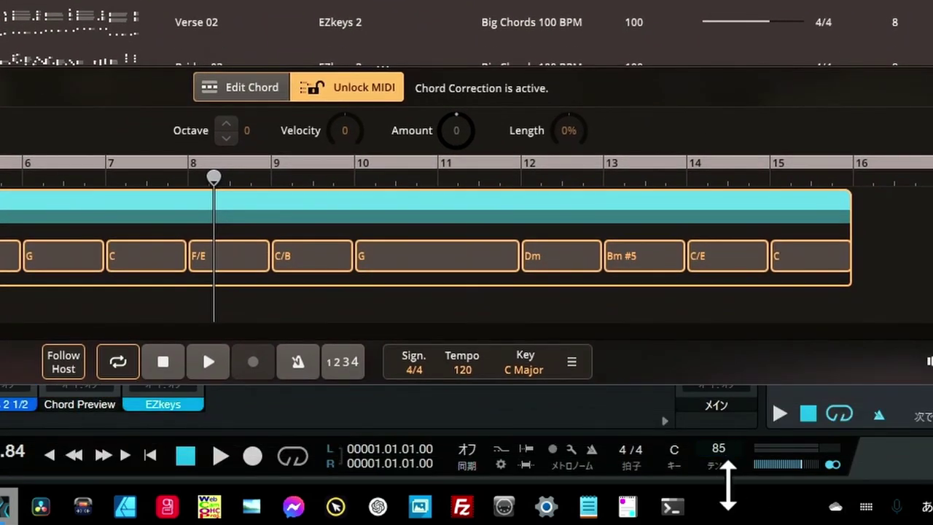
pyautogui.press('Return')
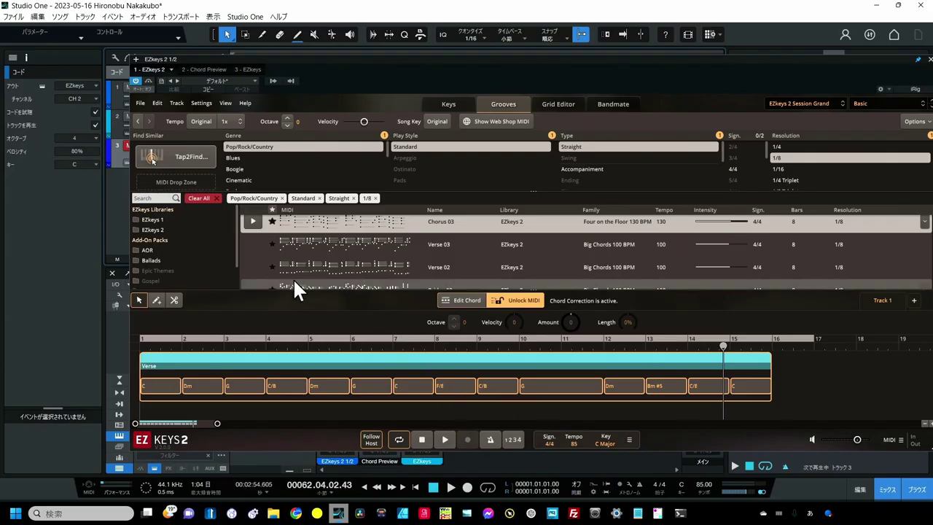
# Audition the Bridge 03 groove, replace the Verse block's MIDI with it and save the changes
pyautogui.scroll(-1, 254, 262)
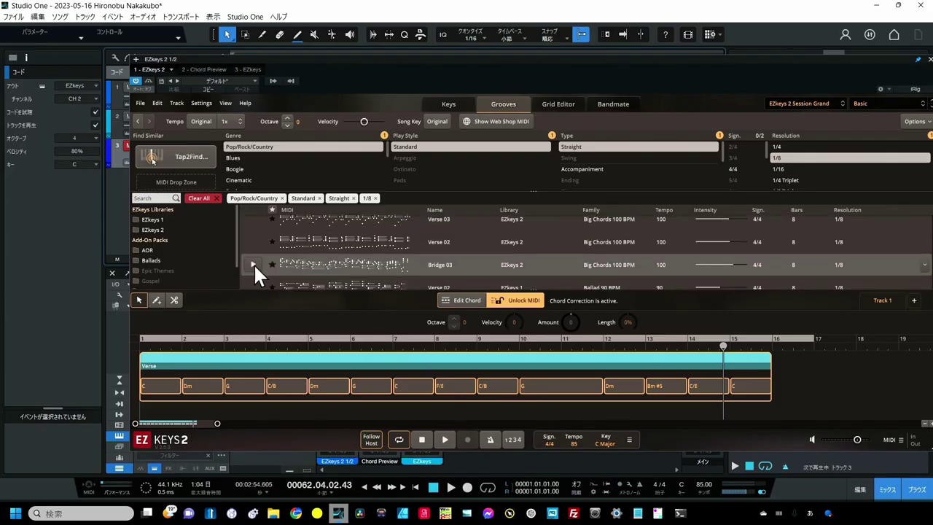
pyautogui.click(254, 265)
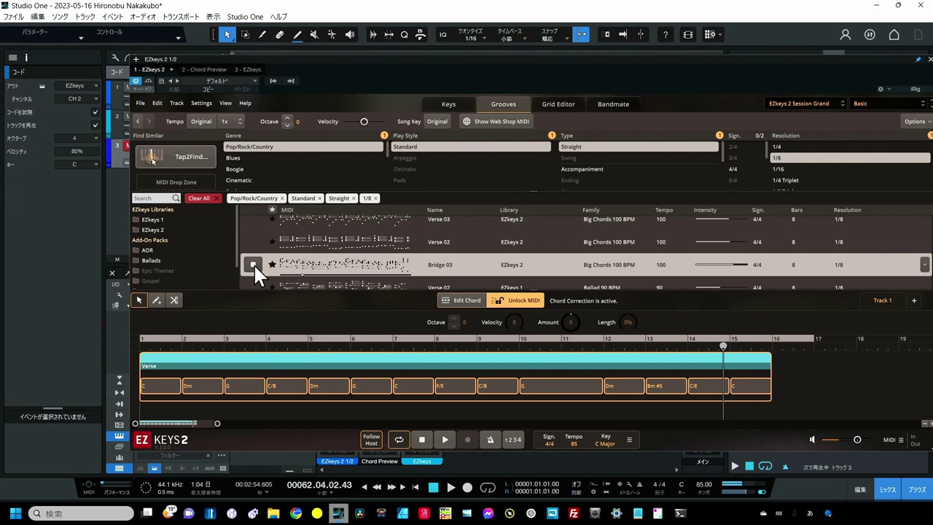
pyautogui.click(254, 264)
pyautogui.click(528, 356)
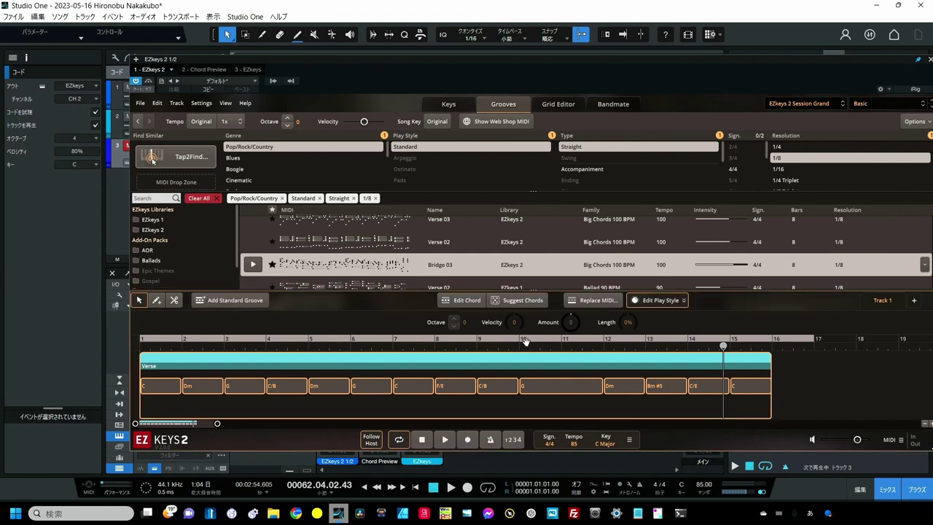
pyautogui.click(590, 300)
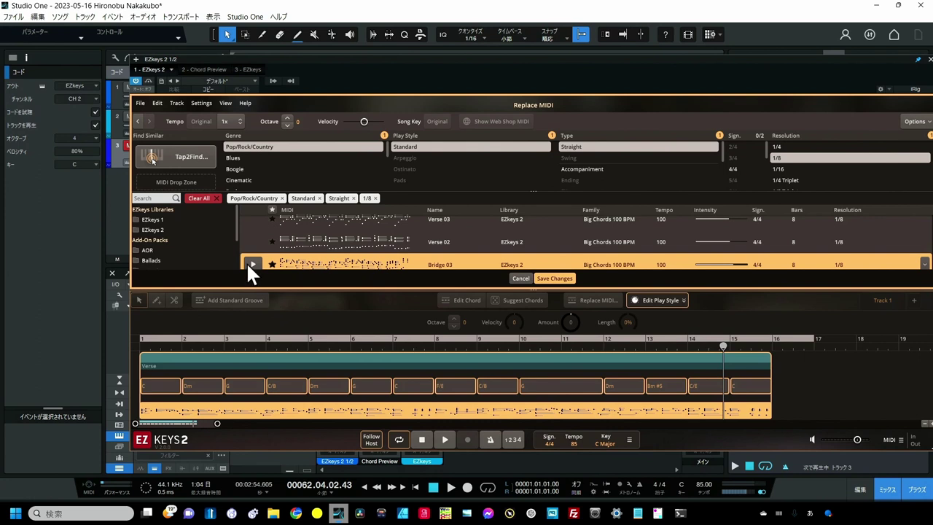
pyautogui.click(558, 280)
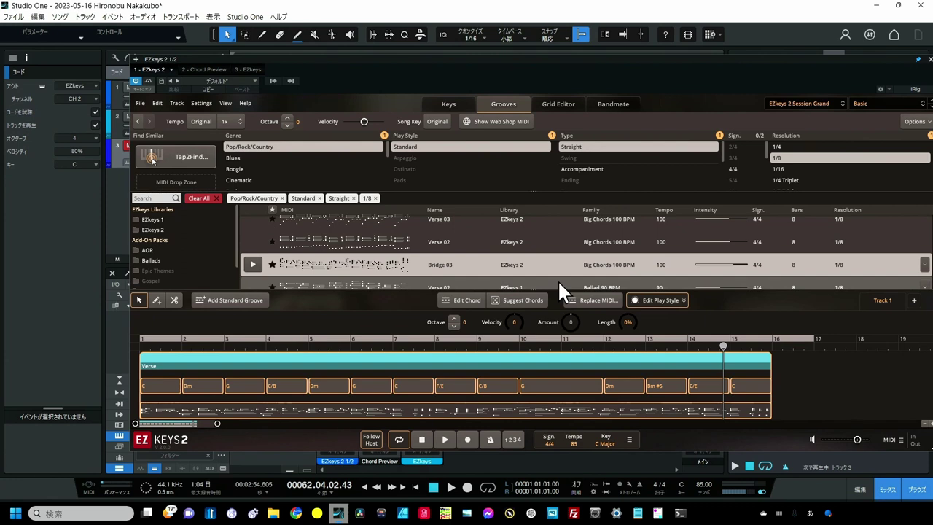
# Replace the EZkeys Track 1 event on track 3 with the CH1 melody, starting at bar 1
pyautogui.moveTo(661, 58); pyautogui.dragTo(657, 273)
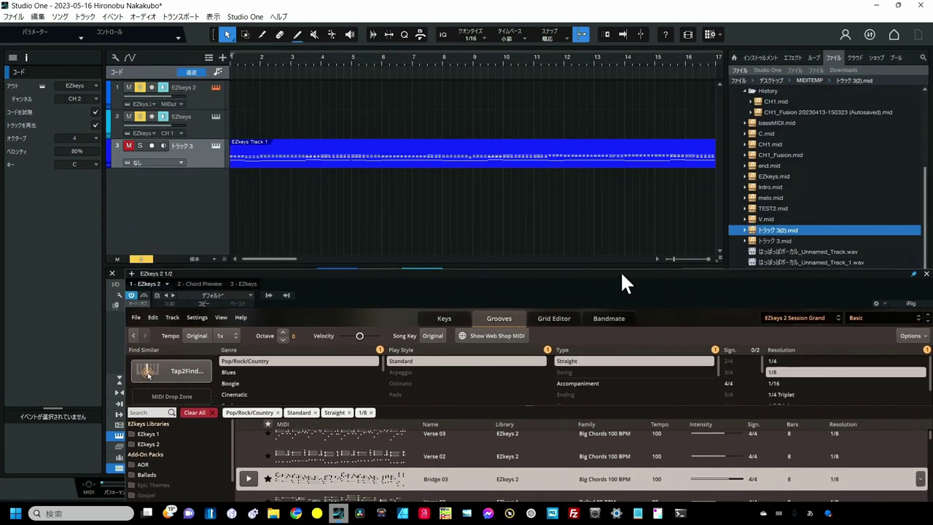
pyautogui.click(264, 152)
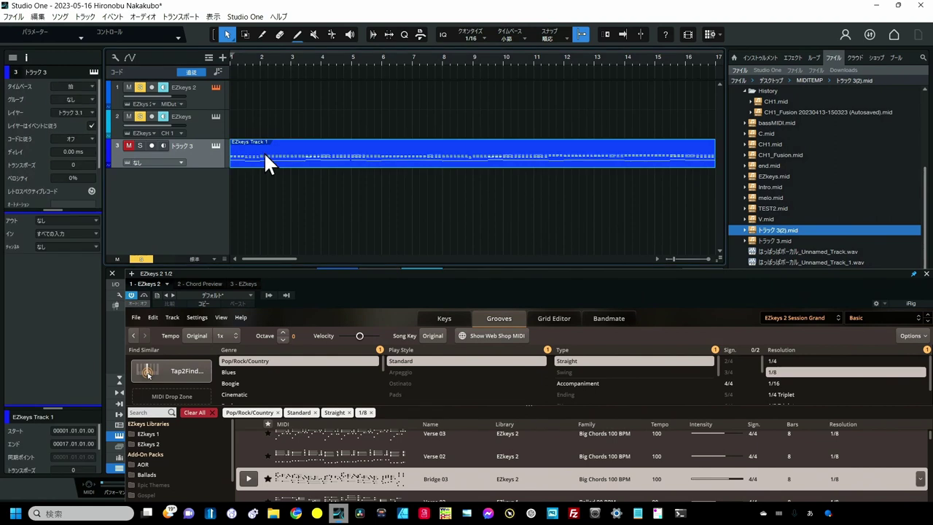
pyautogui.press('Delete')
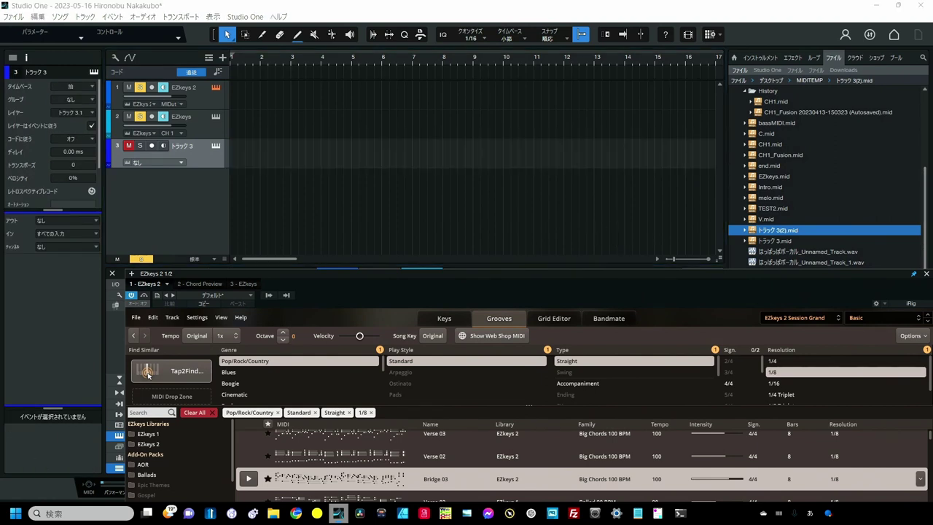
pyautogui.moveTo(284, 147); pyautogui.dragTo(245, 149)
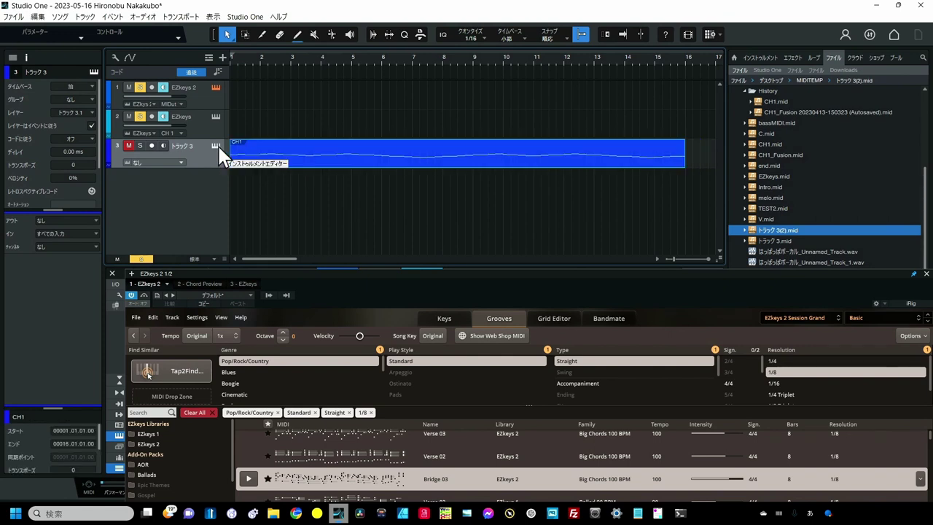
# Load the Presence instrument onto track 3 so that it plays the CH1 melody
pyautogui.click(768, 55)
pyautogui.scroll(-2, 792, 130)
pyautogui.scroll(-4, 791, 131)
pyautogui.moveTo(790, 193); pyautogui.dragTo(211, 147)
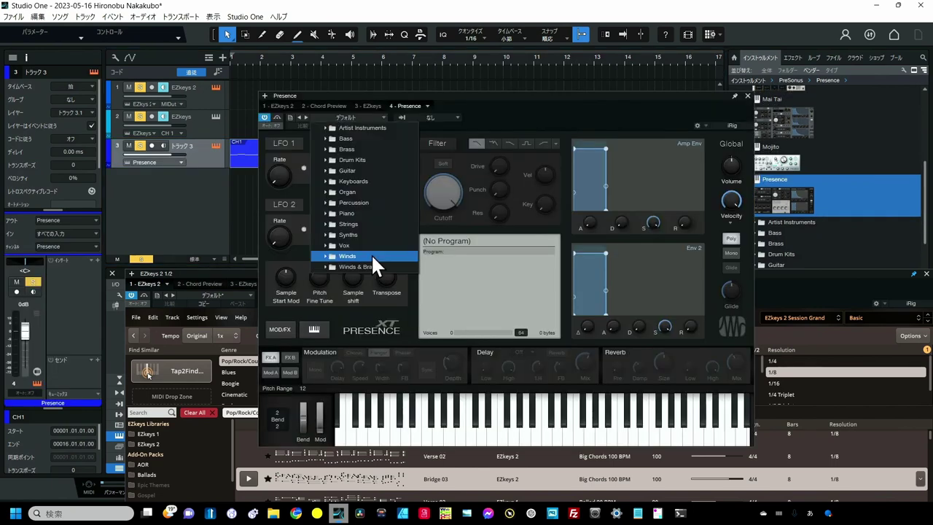
# Load the Alto Sax Full preset from the Winds category in Presence and close the instrument window
pyautogui.click(372, 256)
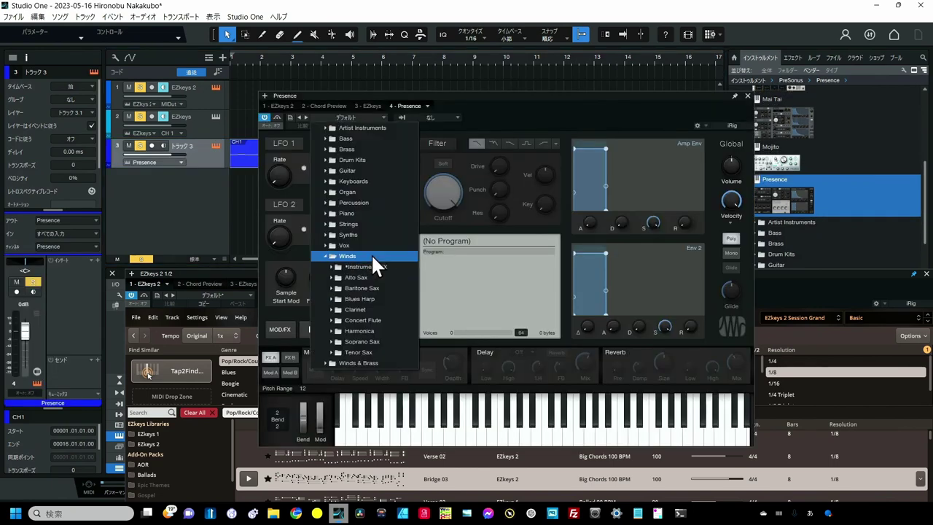
pyautogui.click(361, 277)
pyautogui.click(362, 277)
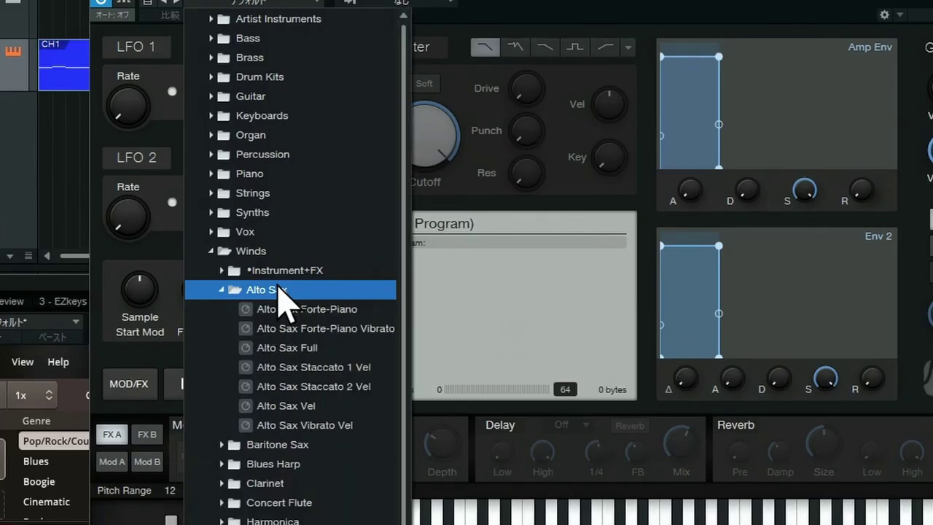
pyautogui.click(281, 328)
pyautogui.click(279, 347)
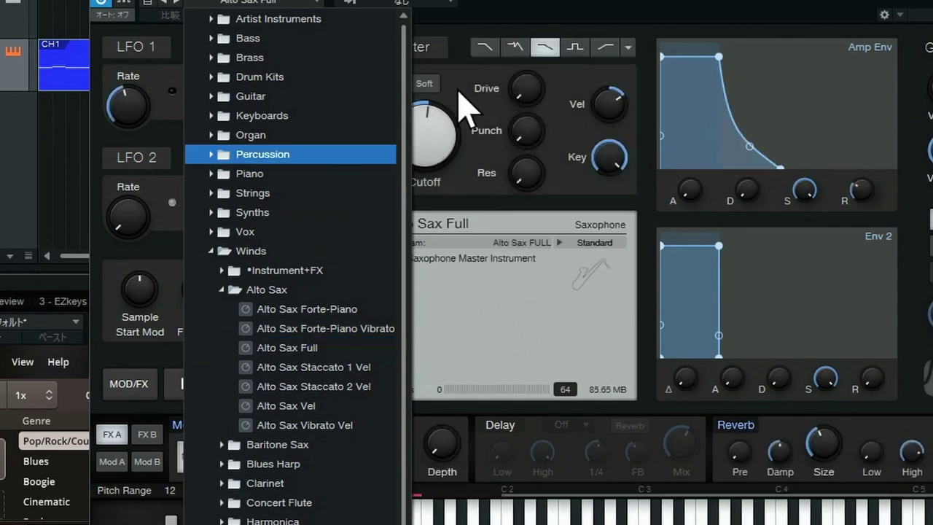
pyautogui.click(522, 3)
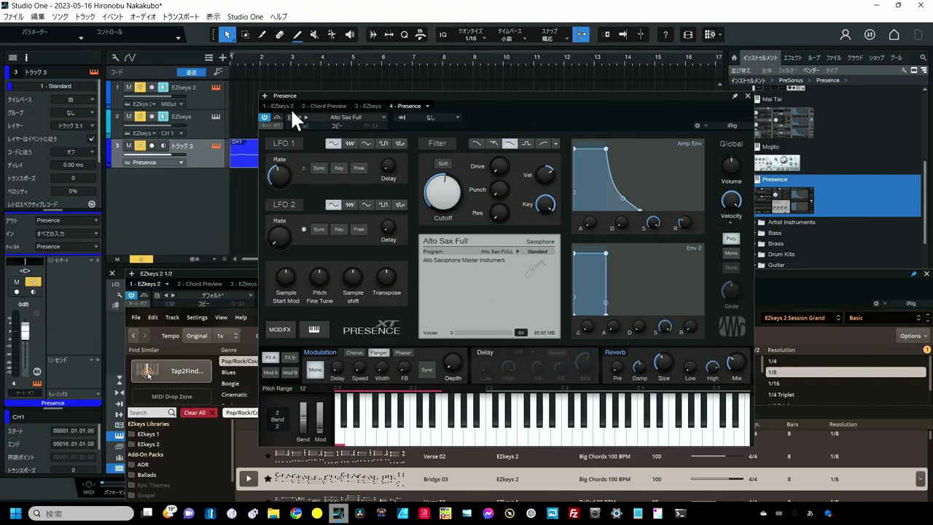
pyautogui.click(748, 95)
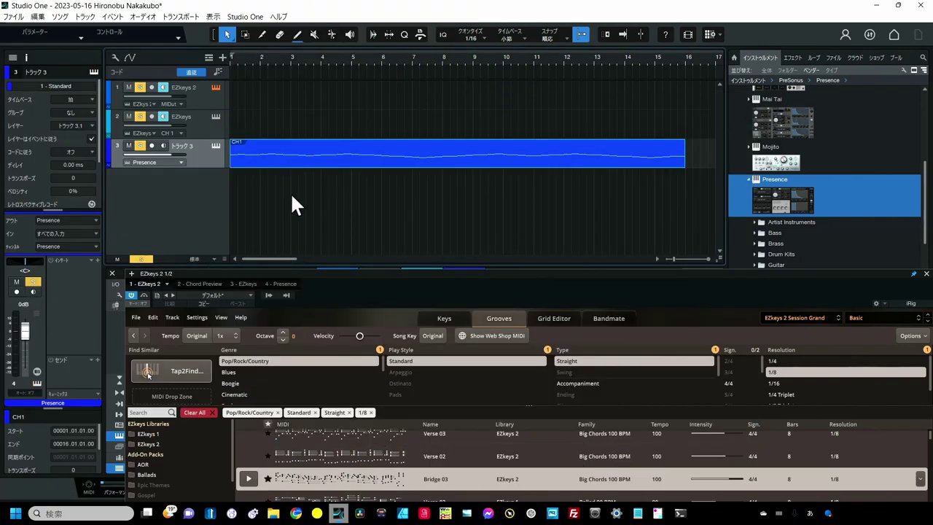
# Mute the EZkeys track, return the playback position to the song start and close the EZkeys 2 window
pyautogui.click(128, 116)
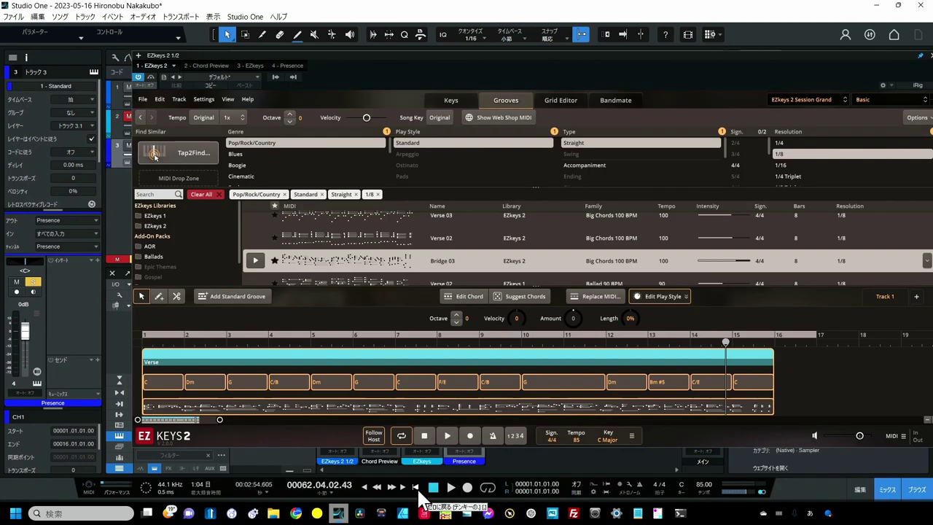
pyautogui.click(417, 488)
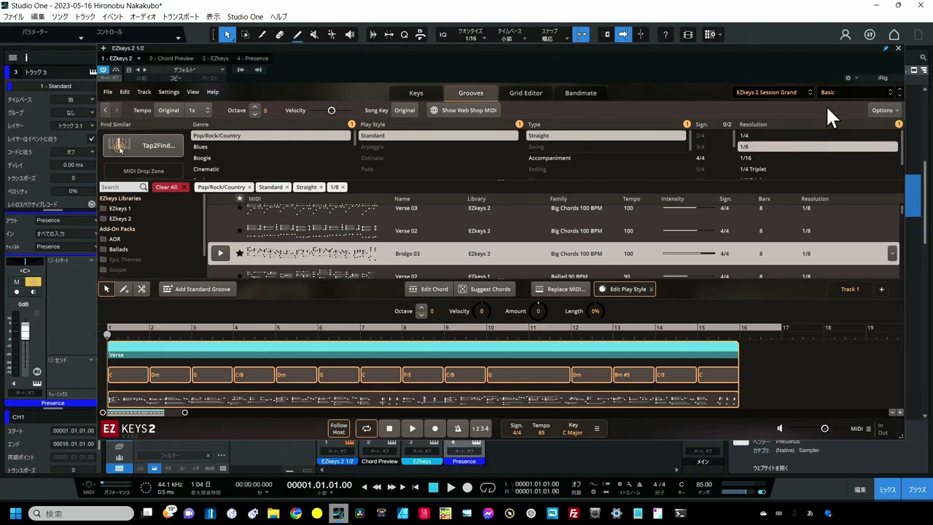
pyautogui.click(897, 50)
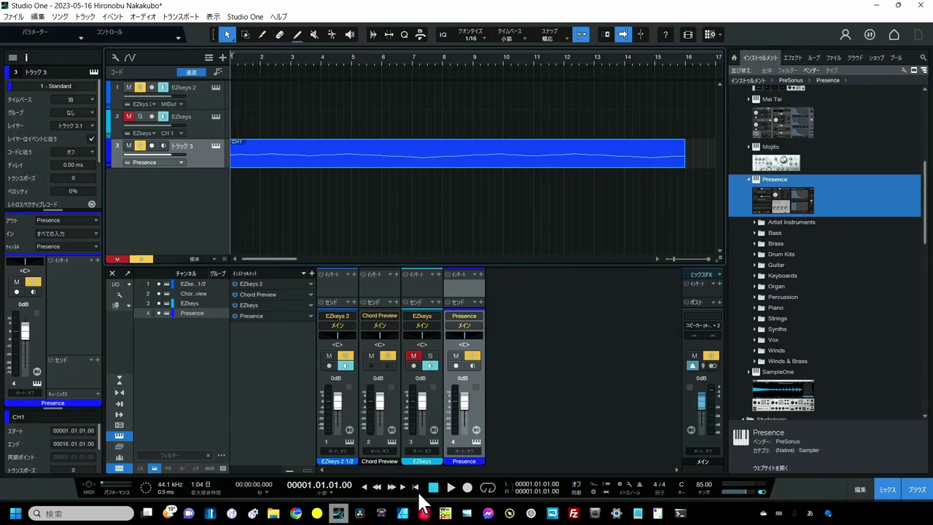
# Play the song from the start while viewing the CH1 melody's notes enlarged in the note editor
pyautogui.click(449, 489)
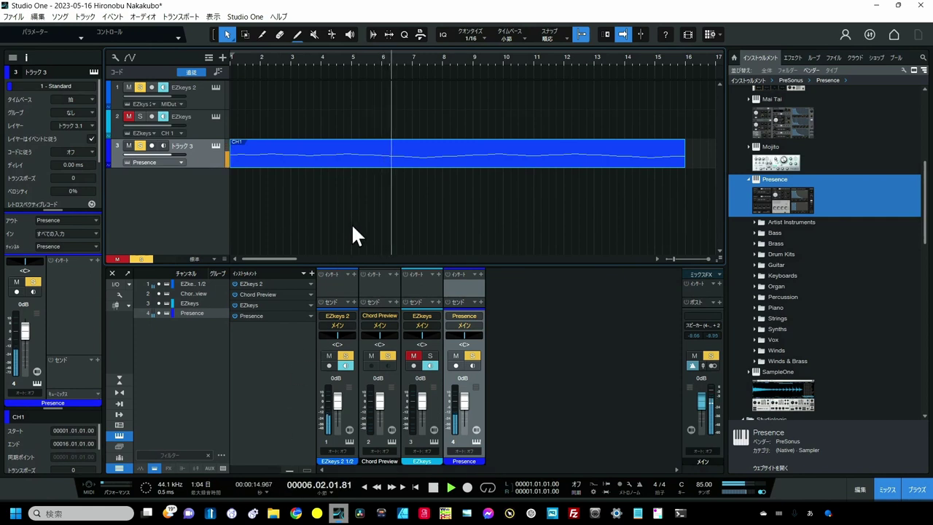
pyautogui.doubleClick(360, 159)
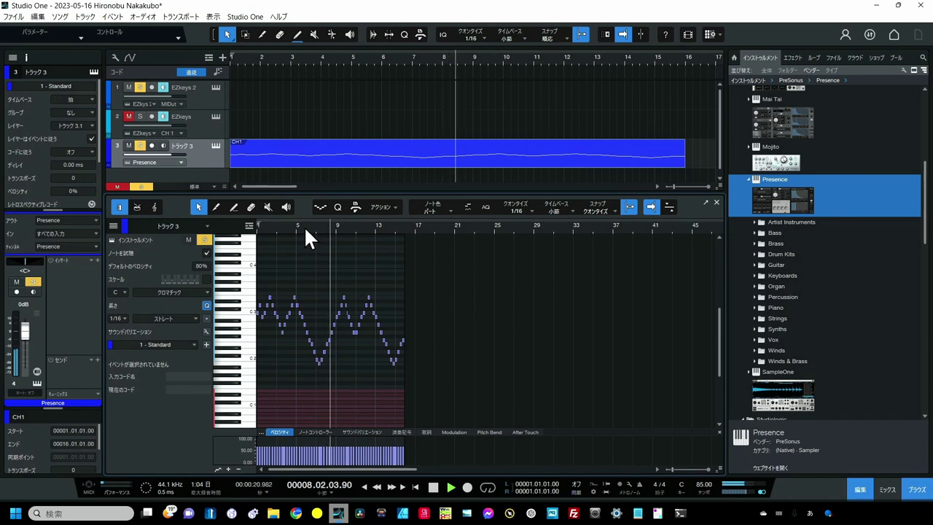
pyautogui.moveTo(306, 237); pyautogui.dragTo(370, 248)
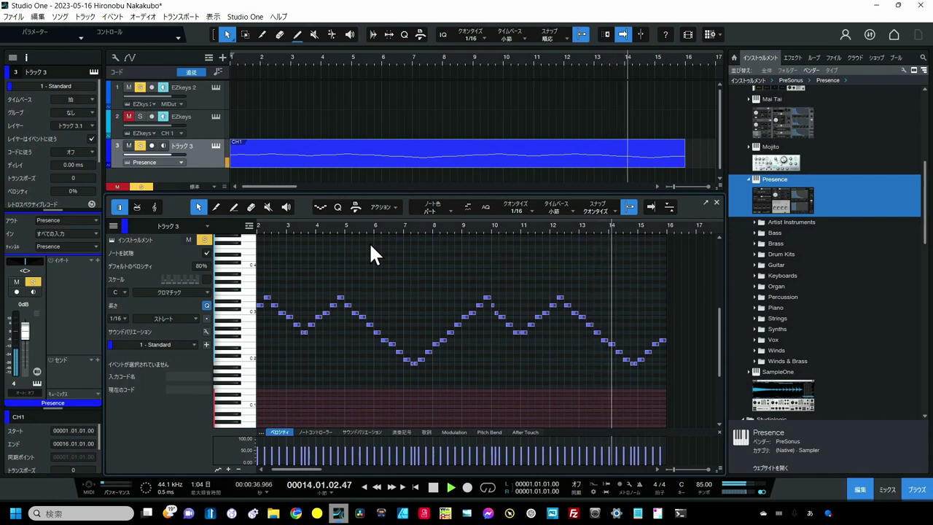
pyautogui.click(433, 488)
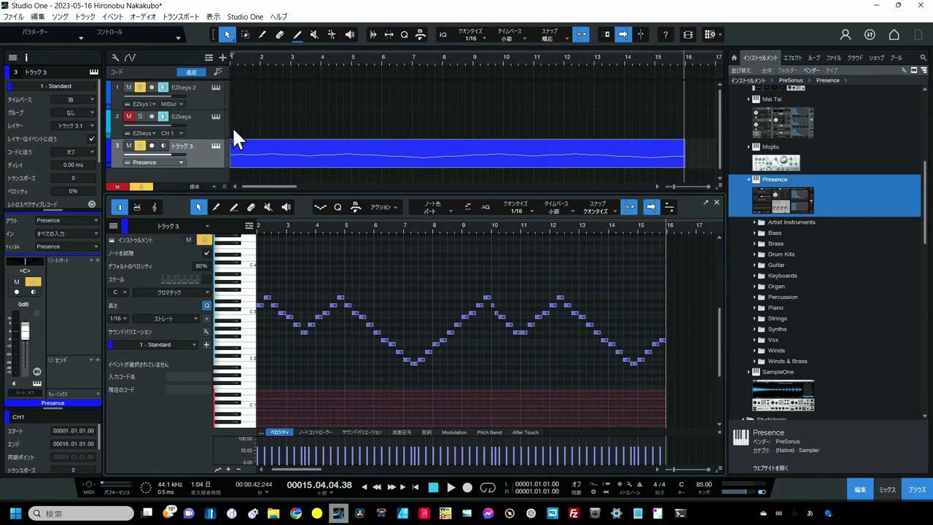
# Open Suggest Chords for the Verse block in EZkeys 2 and replace the second chord with the suggested Am
pyautogui.click(216, 87)
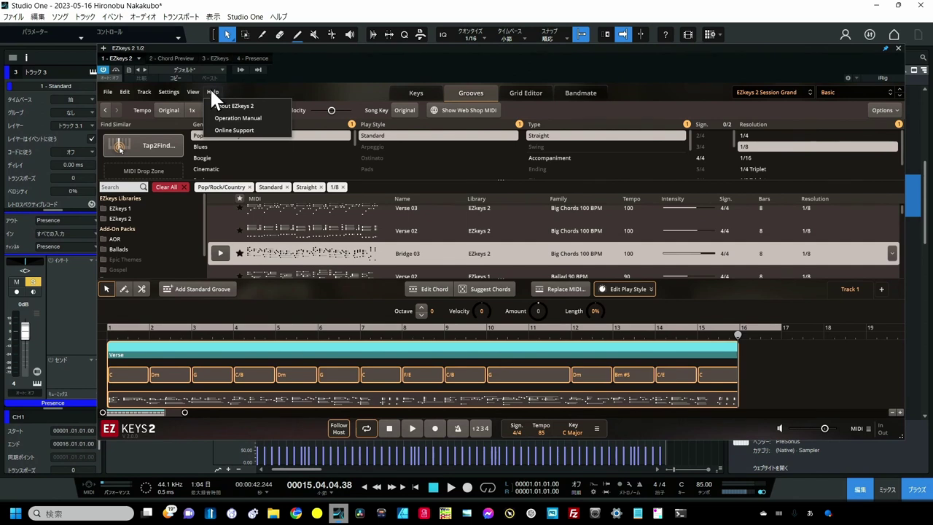
pyautogui.moveTo(487, 517)
pyautogui.click(482, 288)
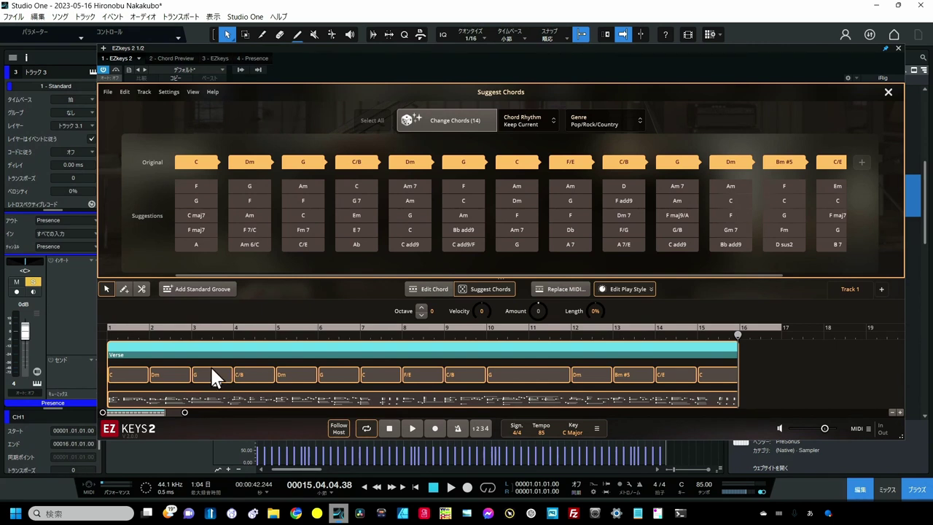
pyautogui.click(252, 217)
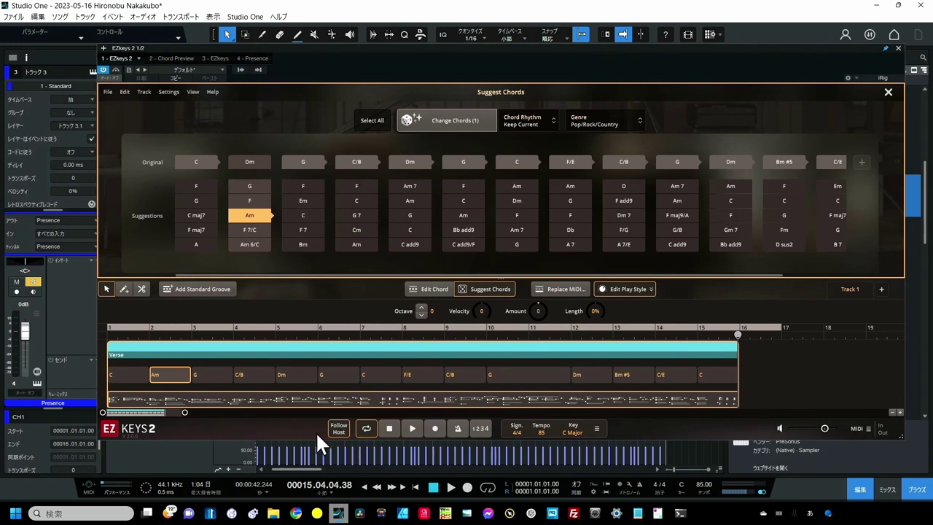
# Audition the opening bars of the song with the Am chord in the second bar
pyautogui.click(433, 487)
pyautogui.click(451, 487)
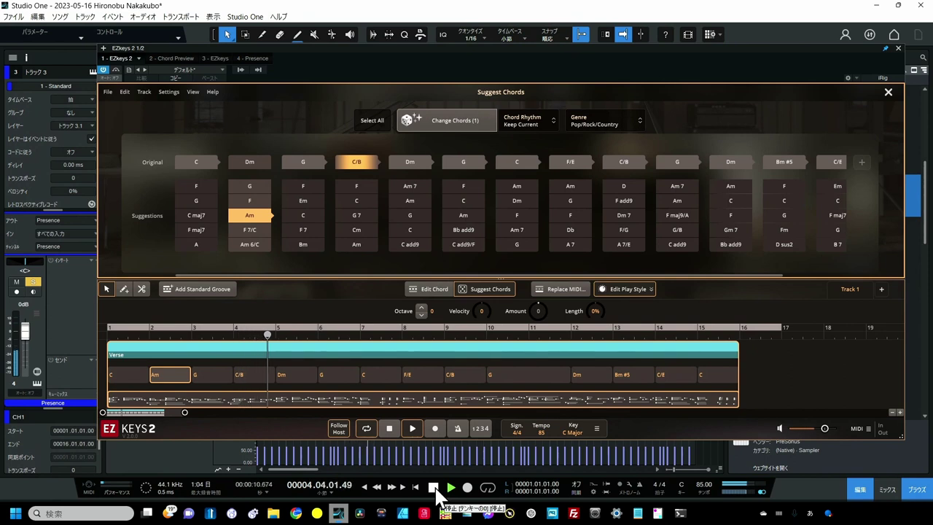
pyautogui.click(434, 488)
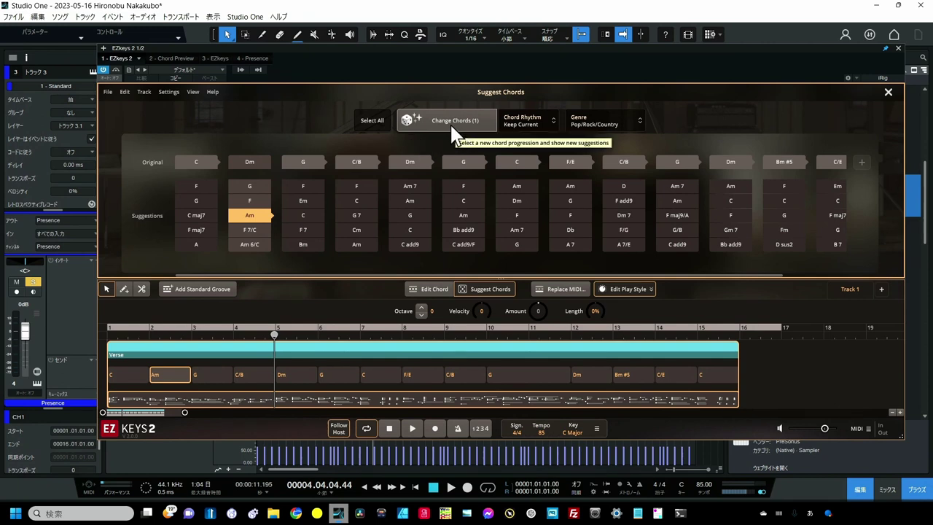
# Select all Verse chords, lock the first two (C and Am) and generate a new progression for the others
pyautogui.click(375, 125)
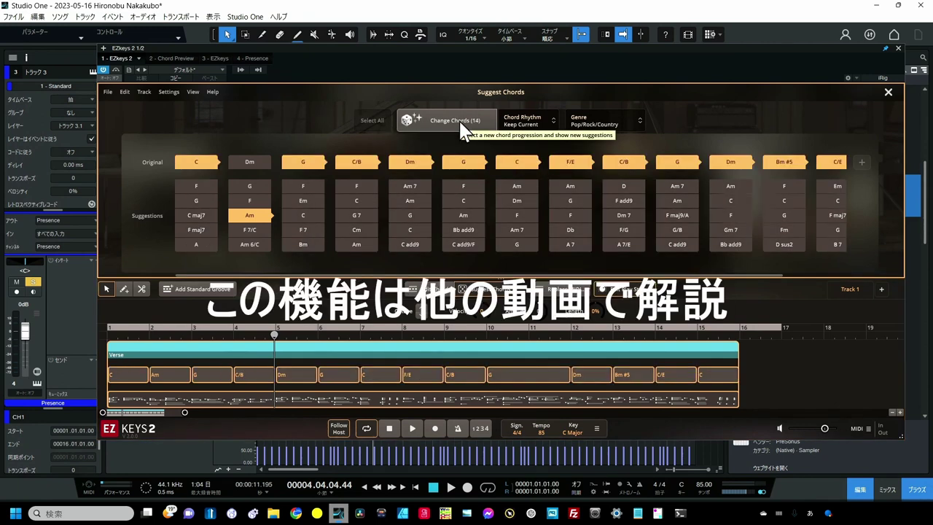
pyautogui.click(198, 158)
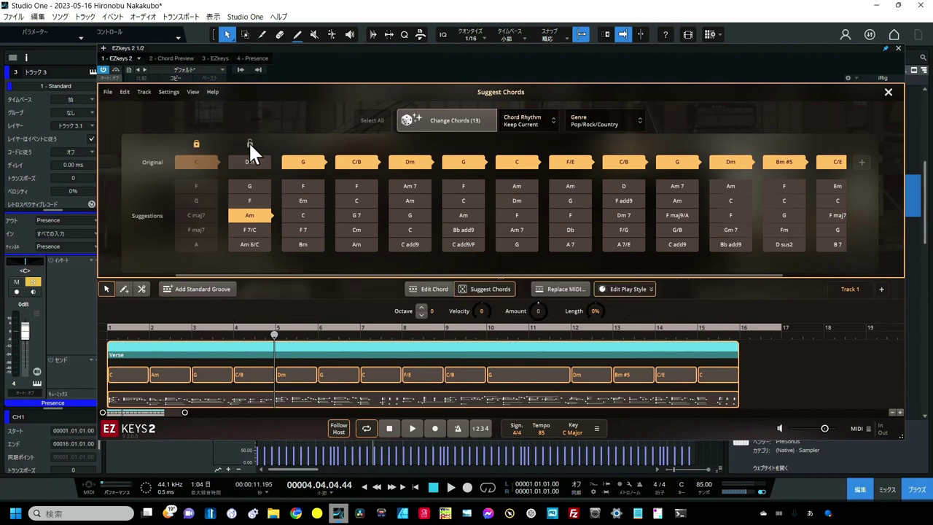
pyautogui.click(249, 143)
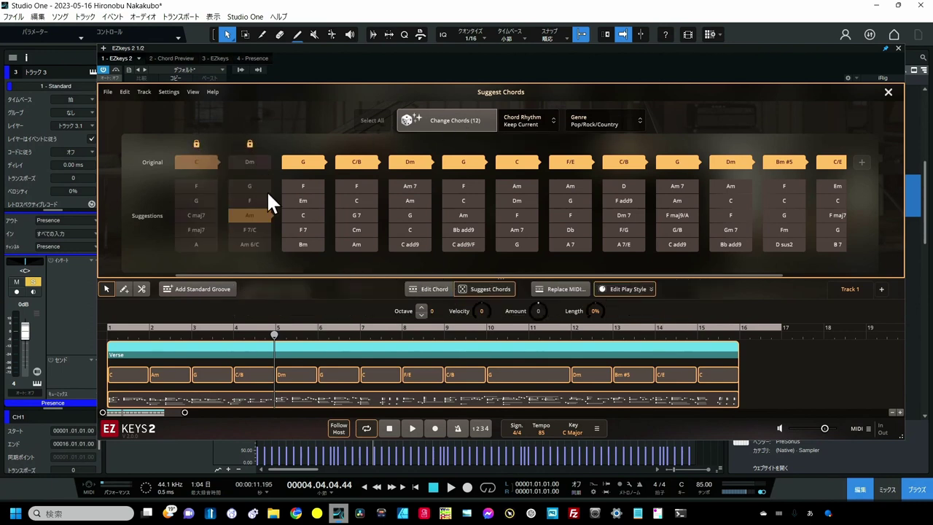
pyautogui.click(446, 115)
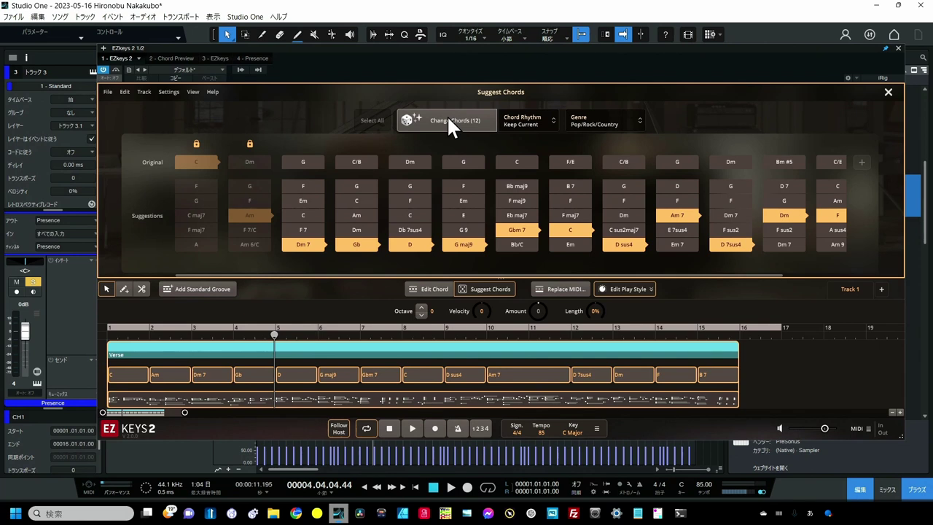
# Audition the newly generated chord progression with the melody from the song start
pyautogui.click(408, 487)
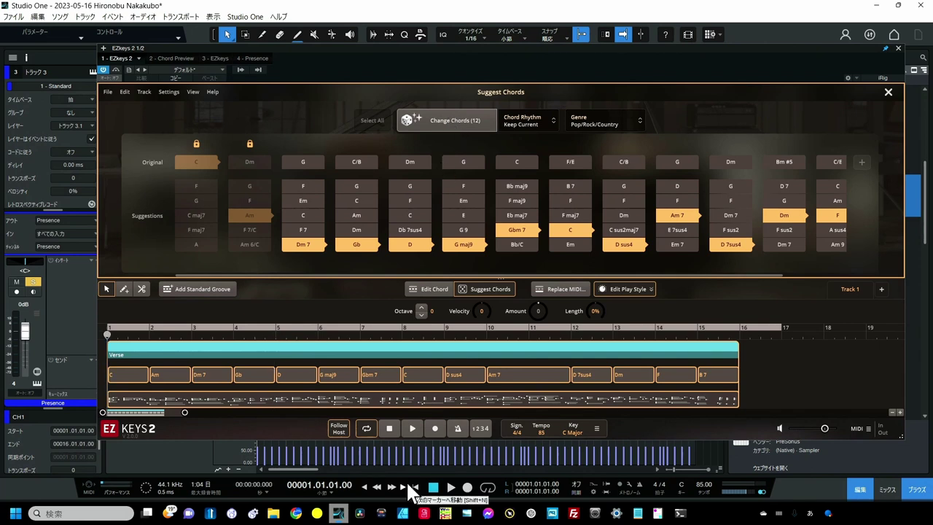
pyautogui.click(451, 489)
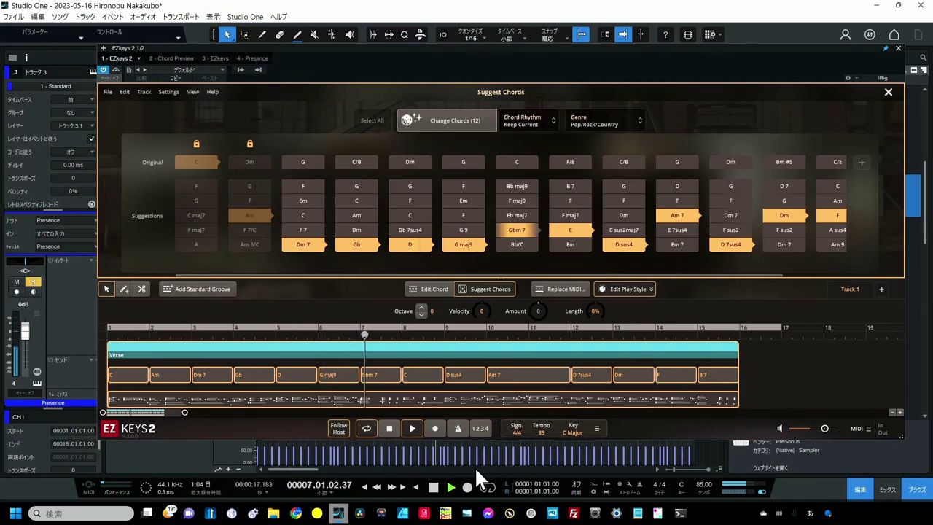
pyautogui.click(433, 487)
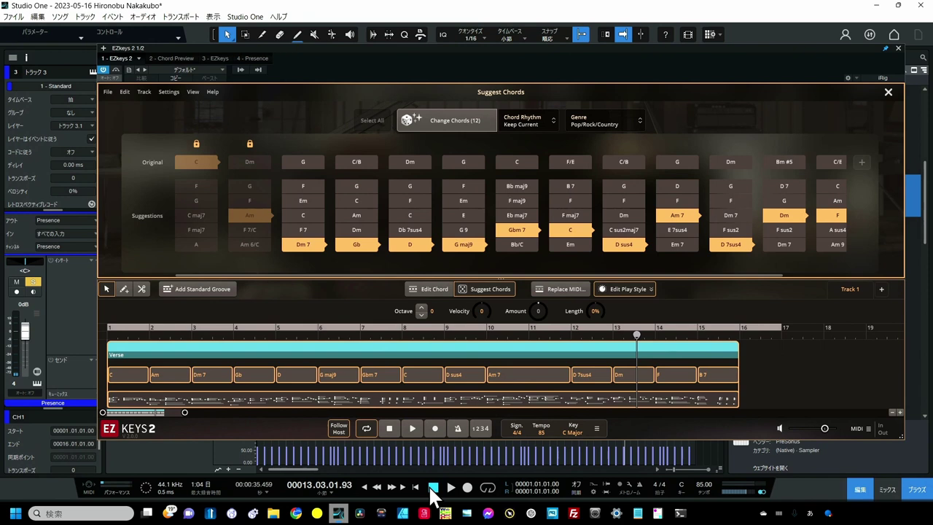